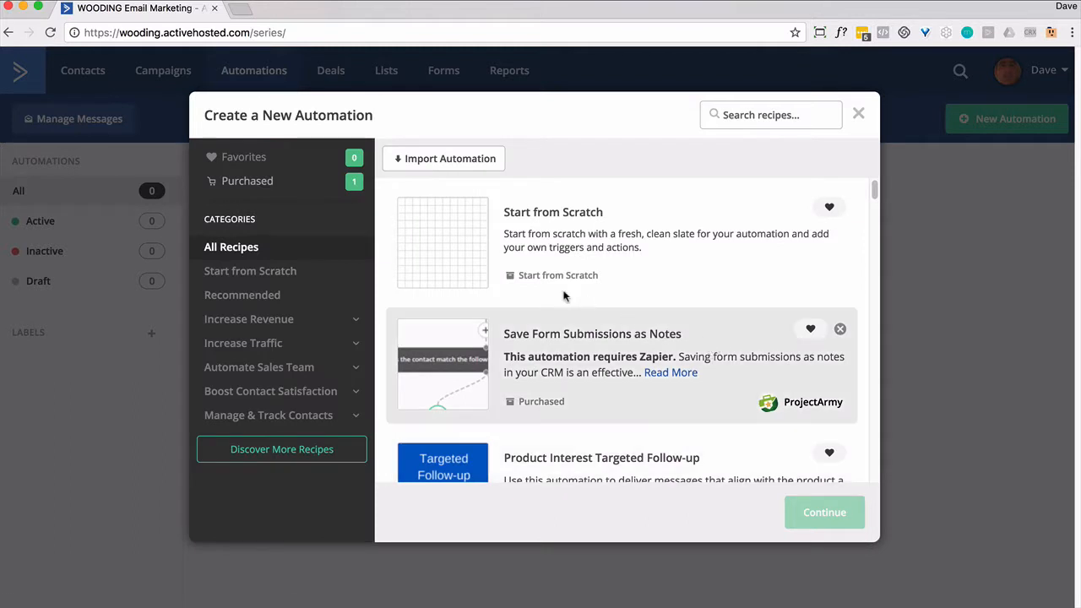
Create a new automation from scratch without a start trigger and dismiss the first-action prompt
left_click(816, 511)
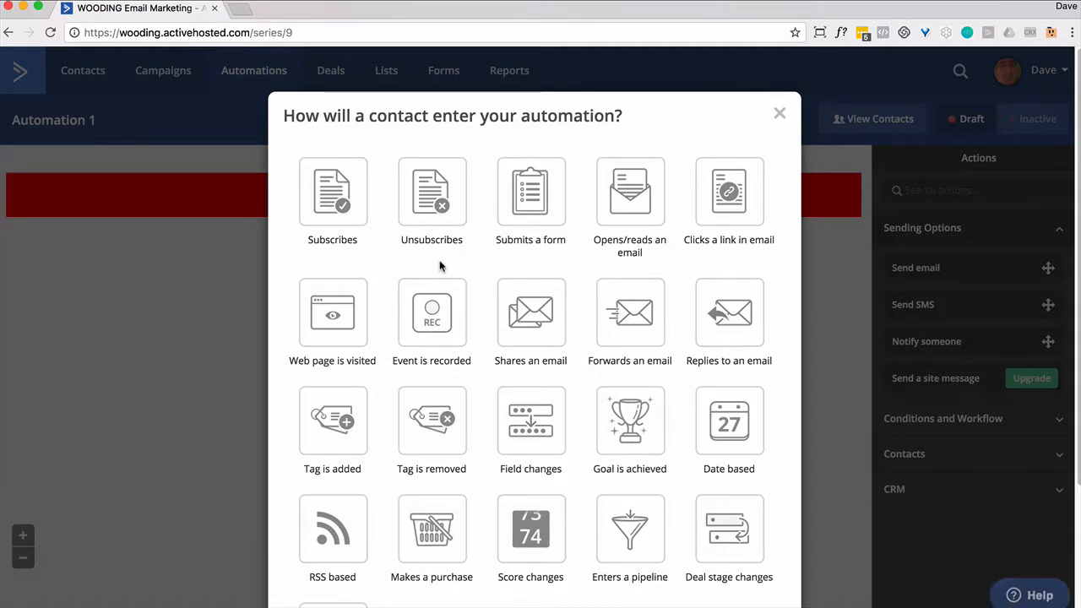
scroll(439, 265, "down", 1)
scroll(439, 265, "down", 3)
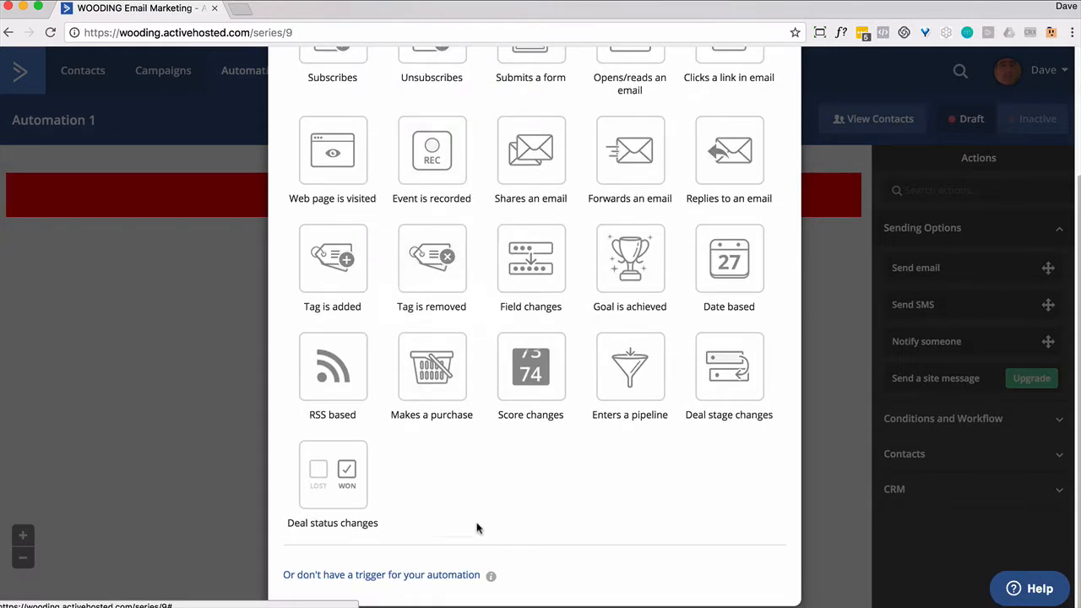
left_click(454, 575)
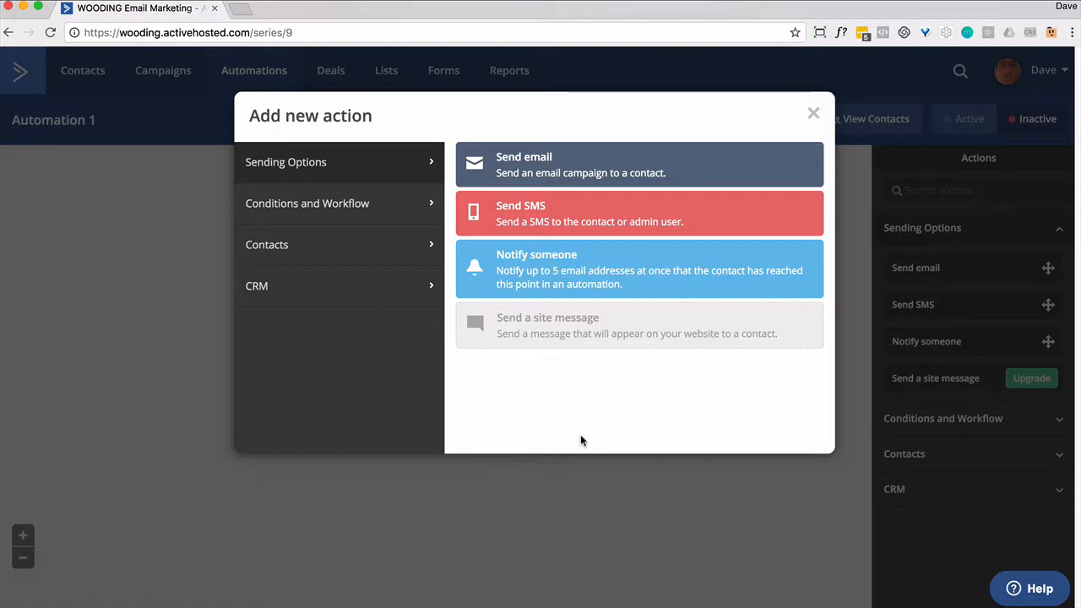
left_click(814, 115)
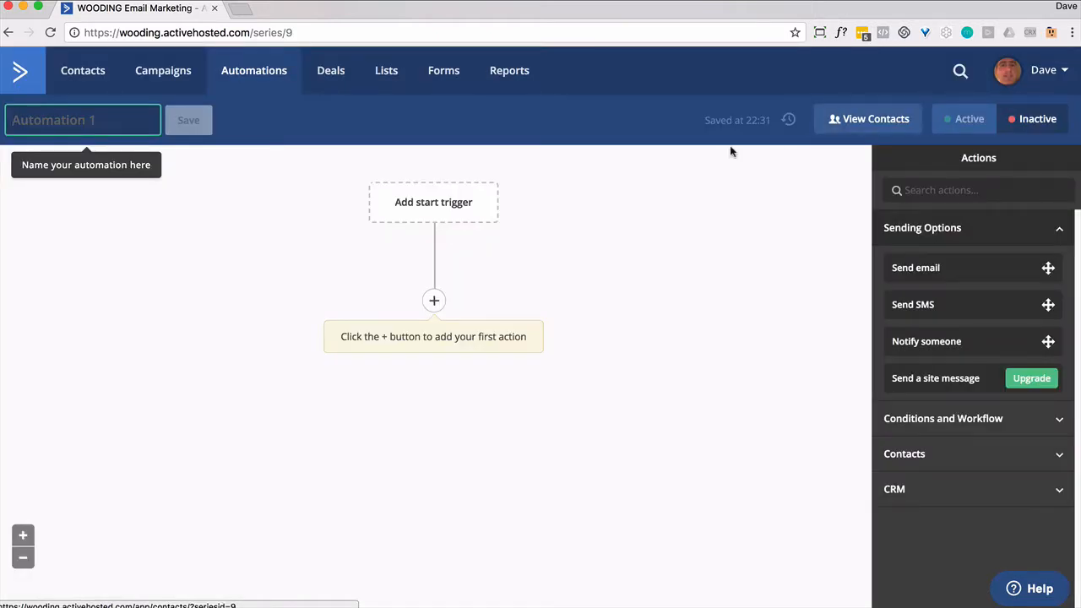
Name the automation "Day of the Week" and set its status to Active
type("Day of the Week")
left_click(196, 131)
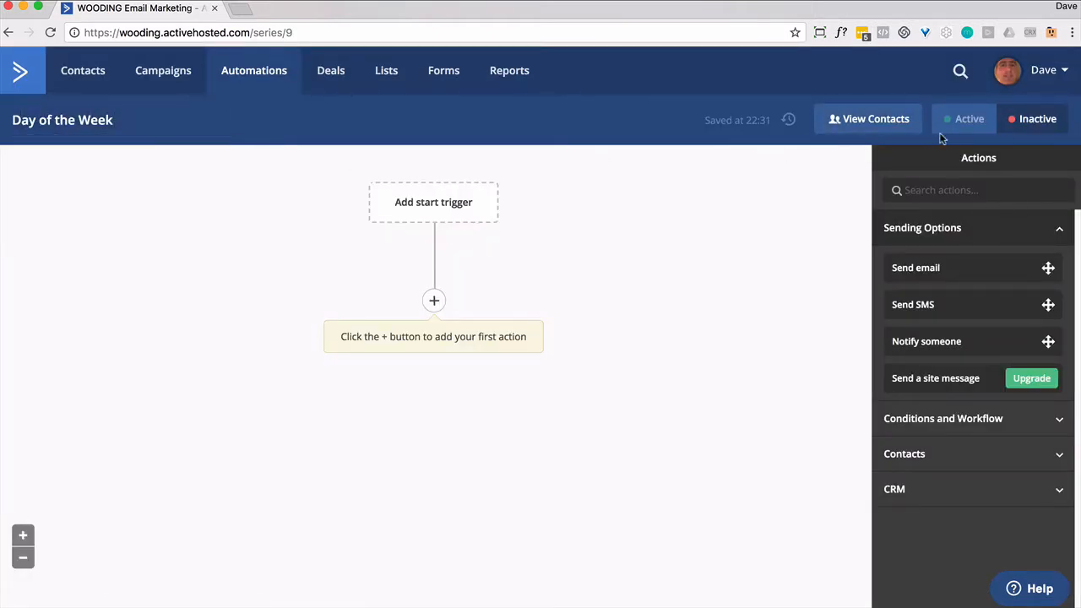
left_click(961, 119)
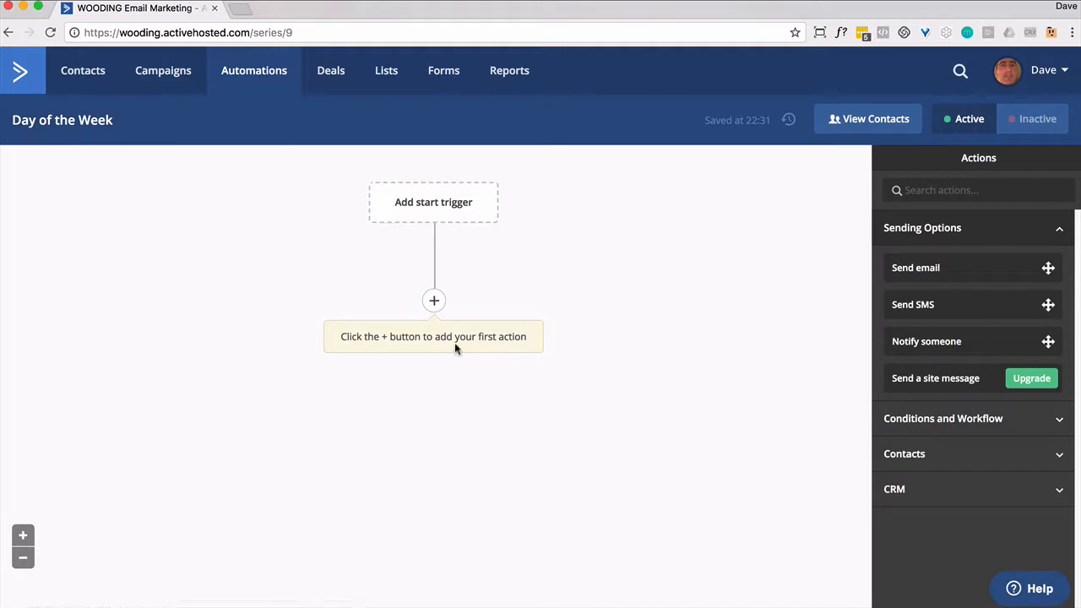
Add an If / Else action below the start trigger with the condition Current day of the week (Contact's Timezone) Is Weekend
left_click(435, 299)
left_click(401, 205)
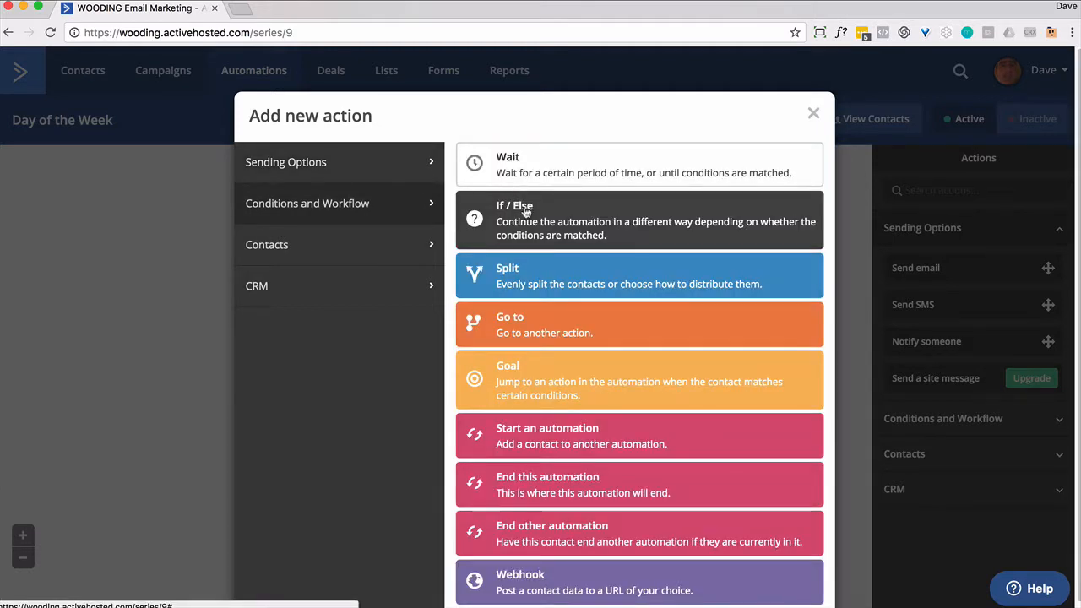
left_click(523, 212)
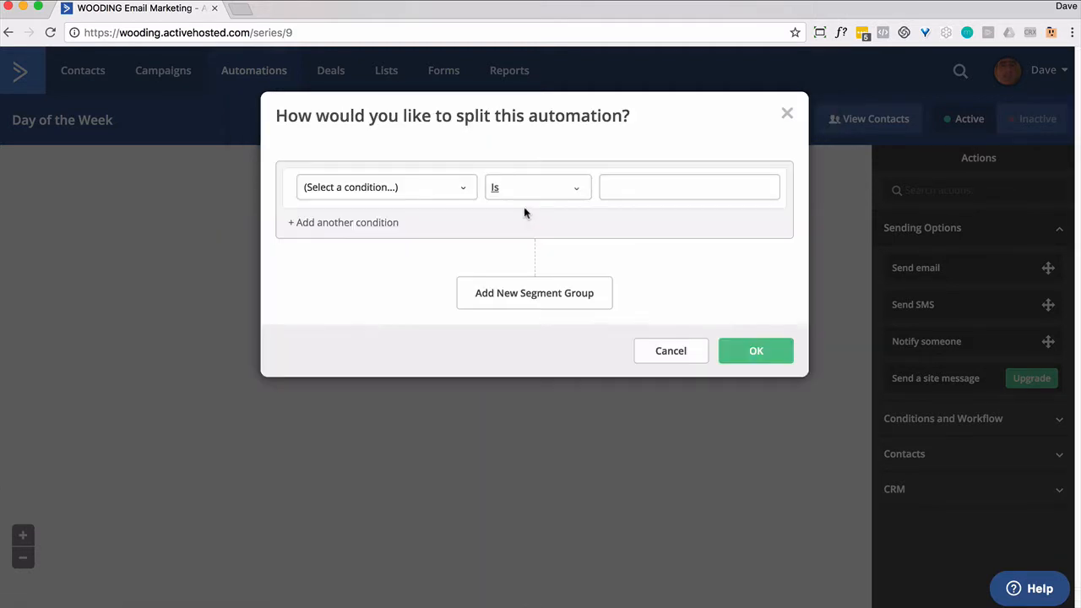
left_click(465, 193)
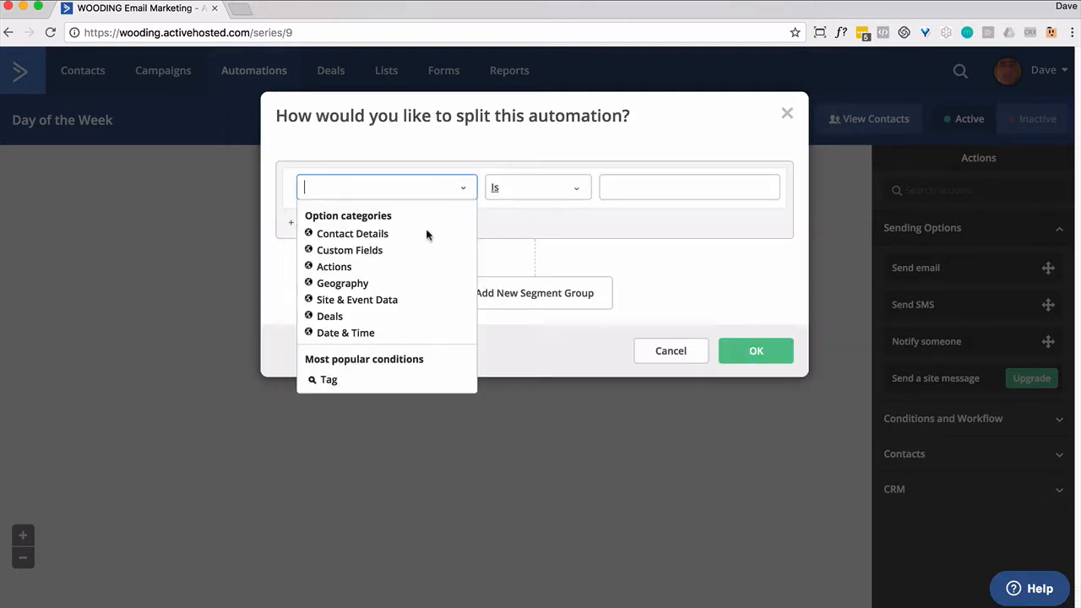
left_click(346, 334)
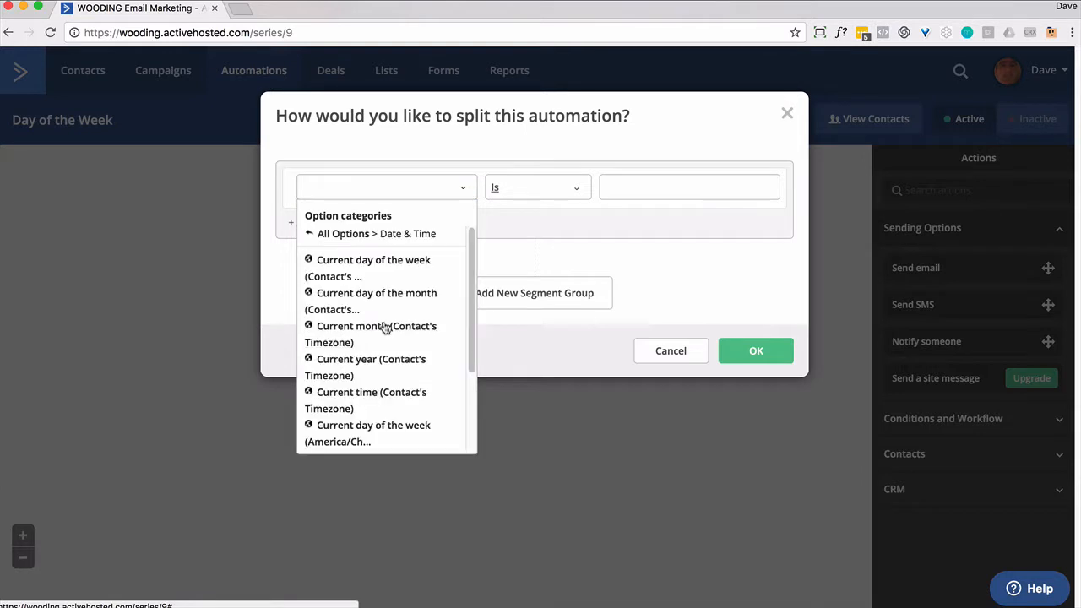
left_click(423, 271)
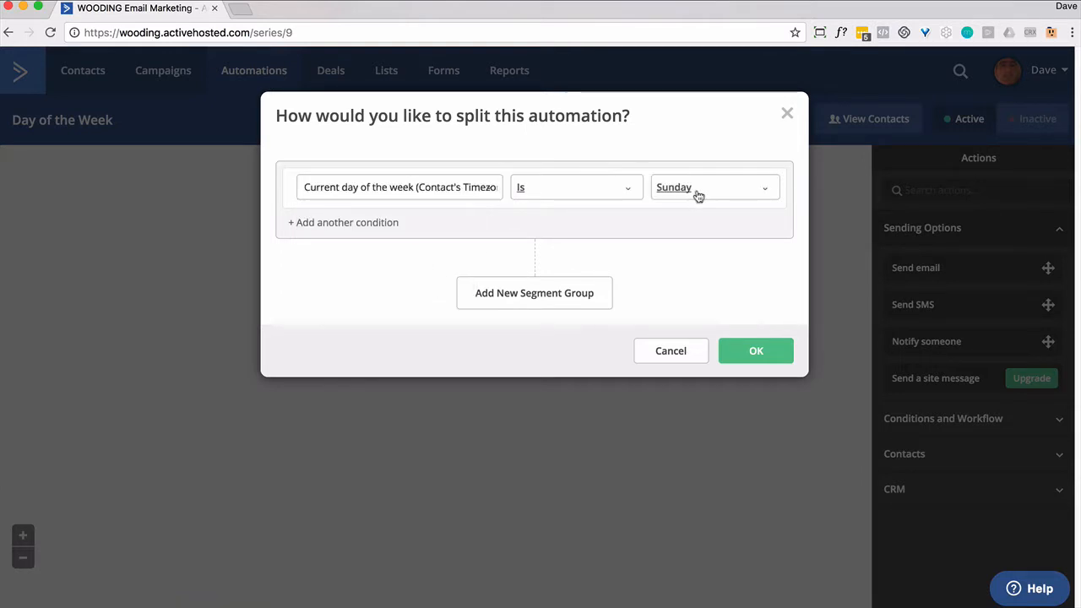
left_click(758, 200)
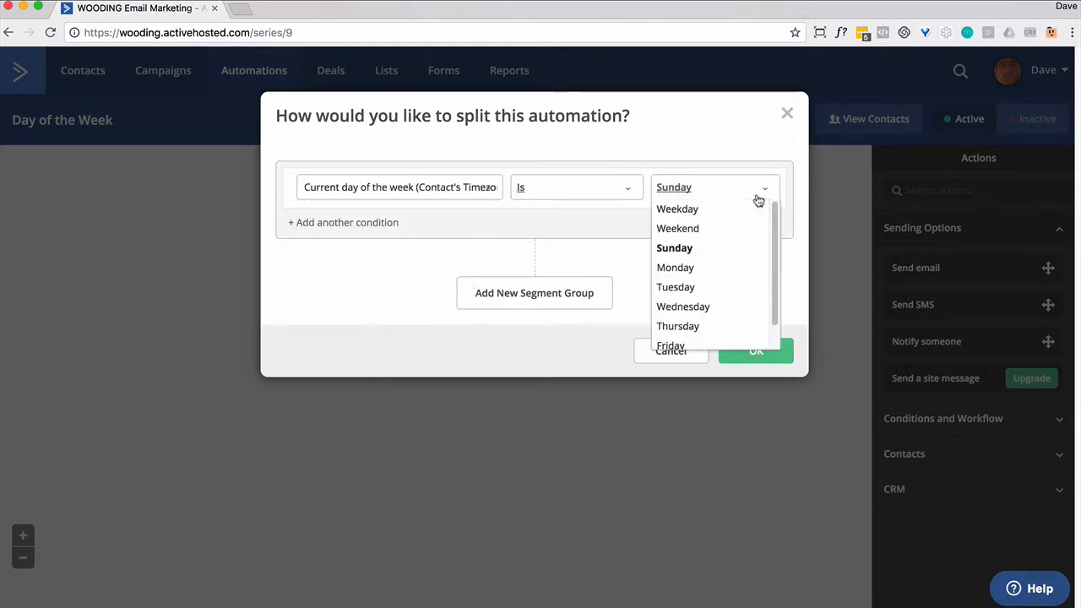
left_click(673, 228)
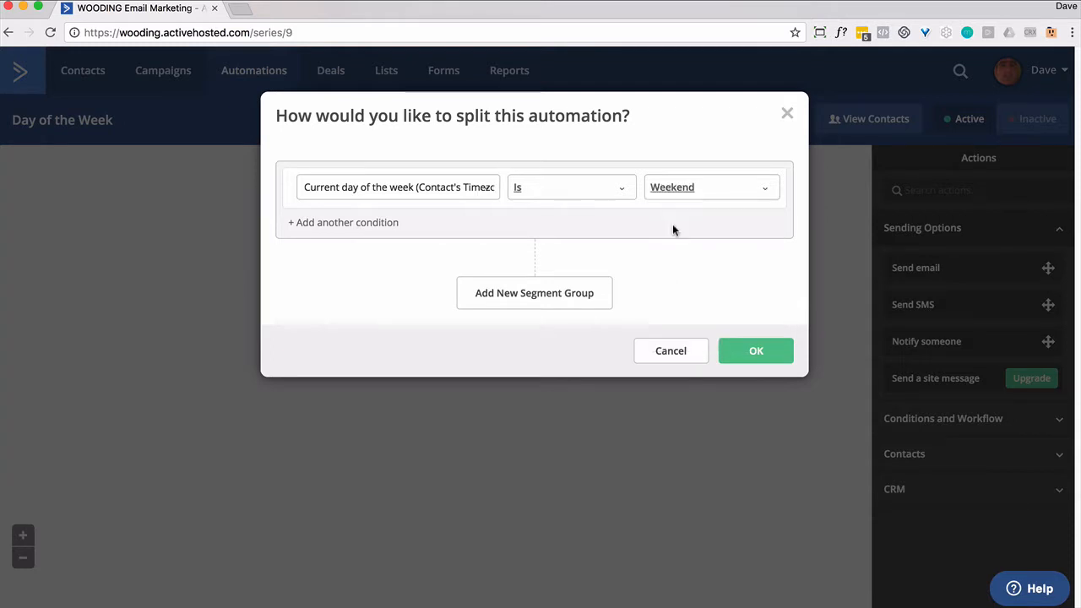
left_click(749, 354)
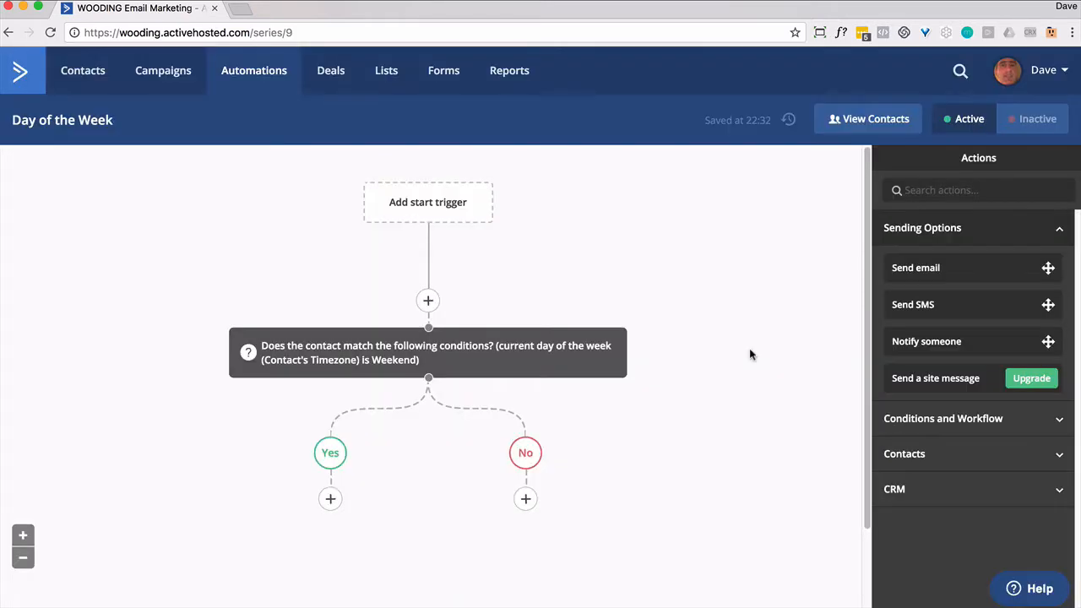
Add a contact note to the Yes branch reading "Hi, It is the weekend, we will get started right away on Monday."
left_click(330, 499)
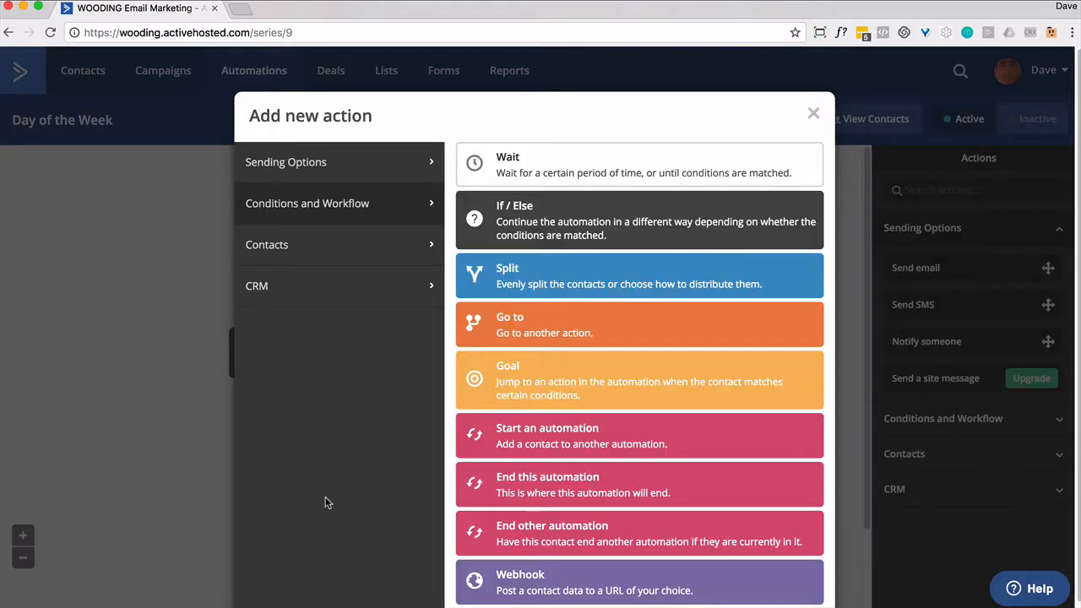
left_click(379, 250)
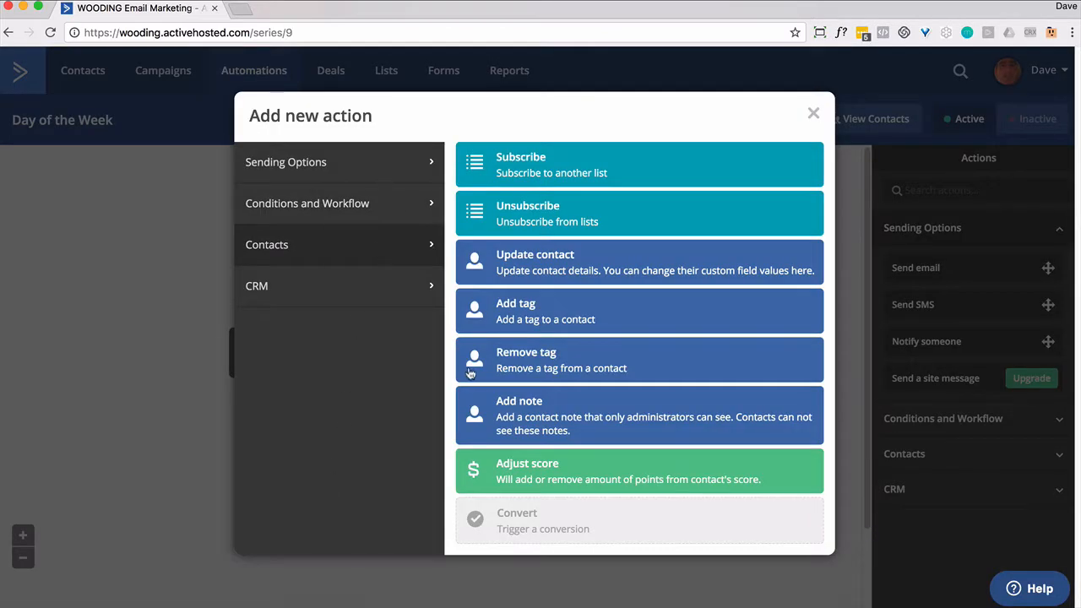
left_click(508, 413)
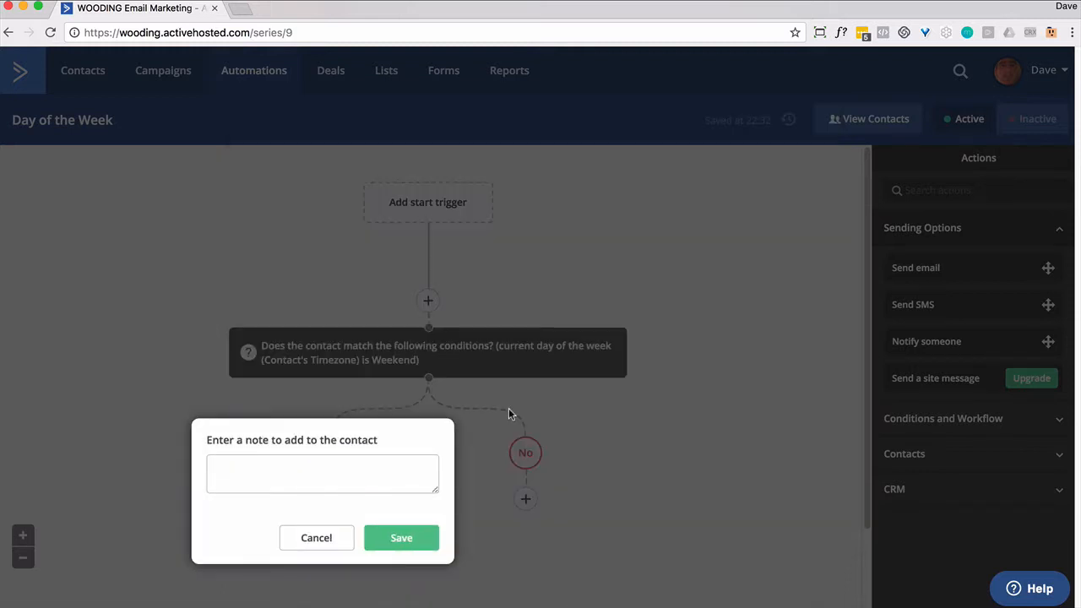
left_click(338, 466)
type("Hi, It is the weekend, we will get started right away on Monday")
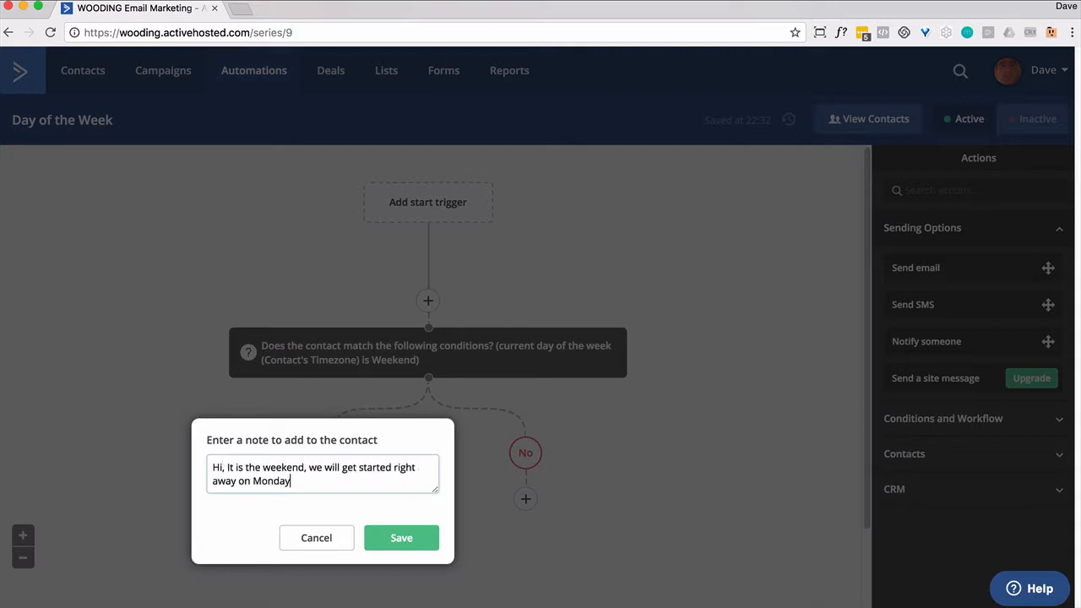
type(".")
left_click(388, 547)
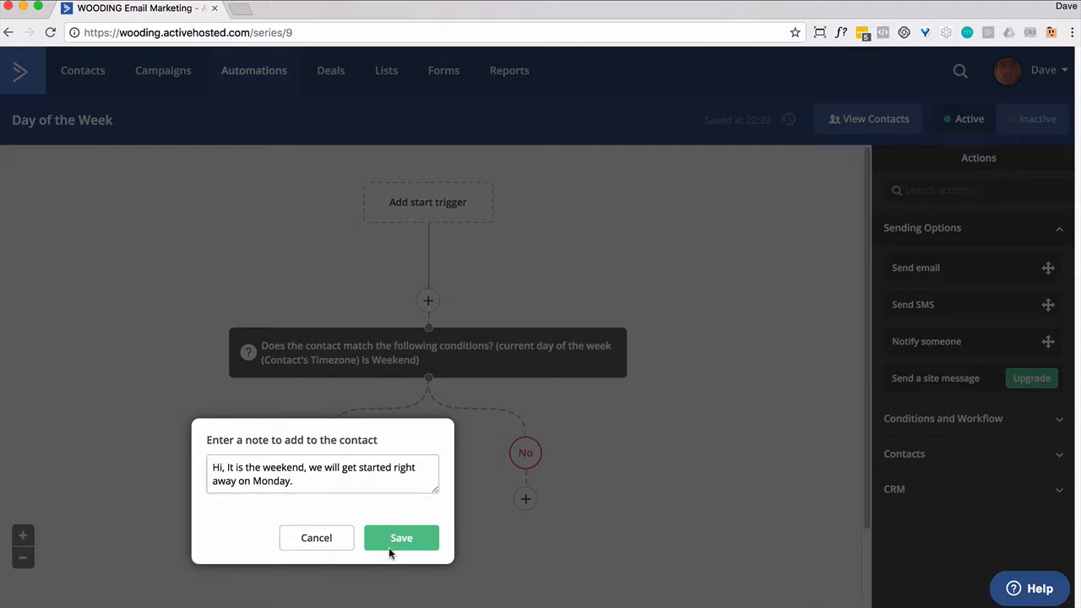
left_click(389, 547)
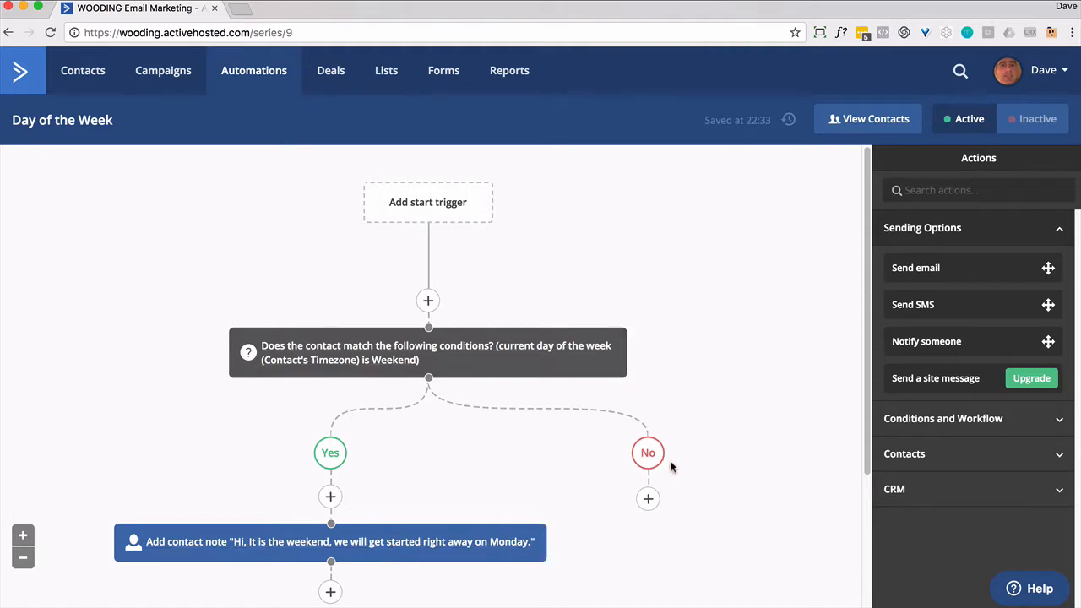
Add a contact note to the No branch reading "I know it is a few days until next week ... in the meantime, please ..."
scroll(704, 432, "down", 3)
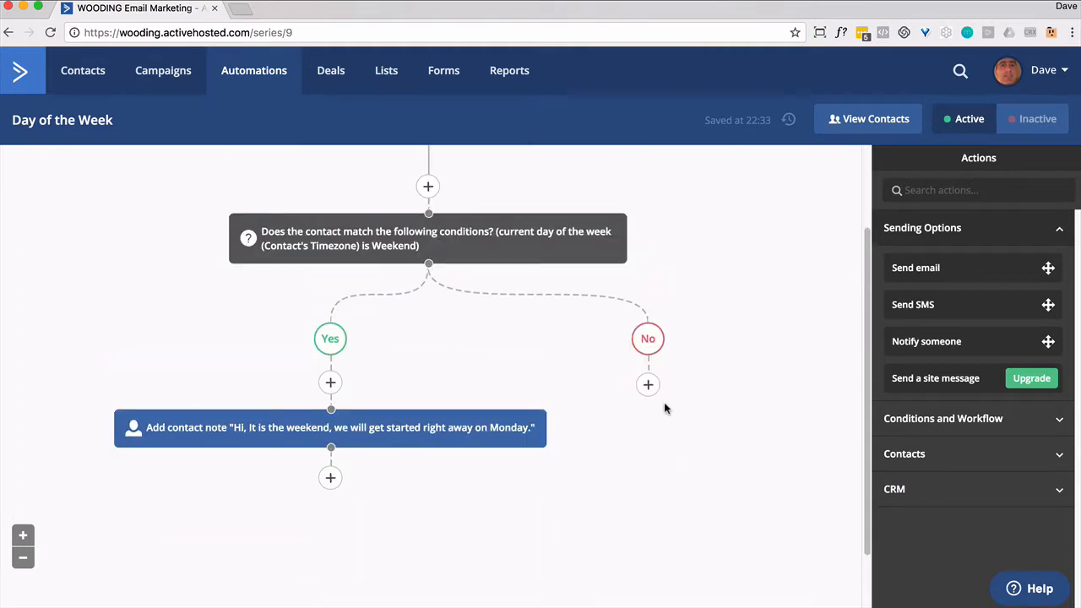
left_click(648, 384)
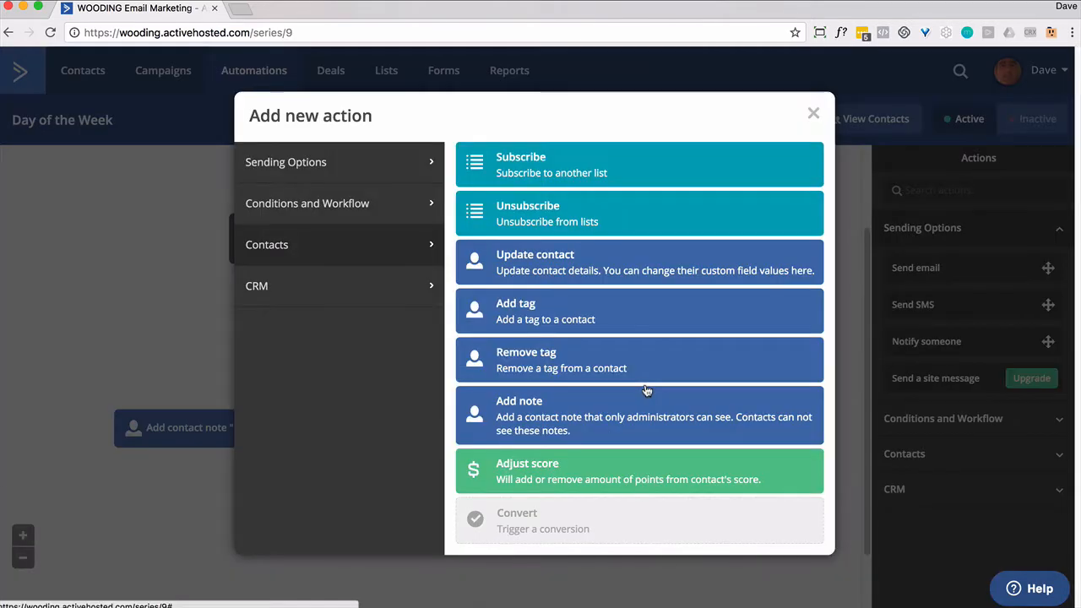
left_click(537, 418)
left_click(544, 355)
type("I know it is a ")
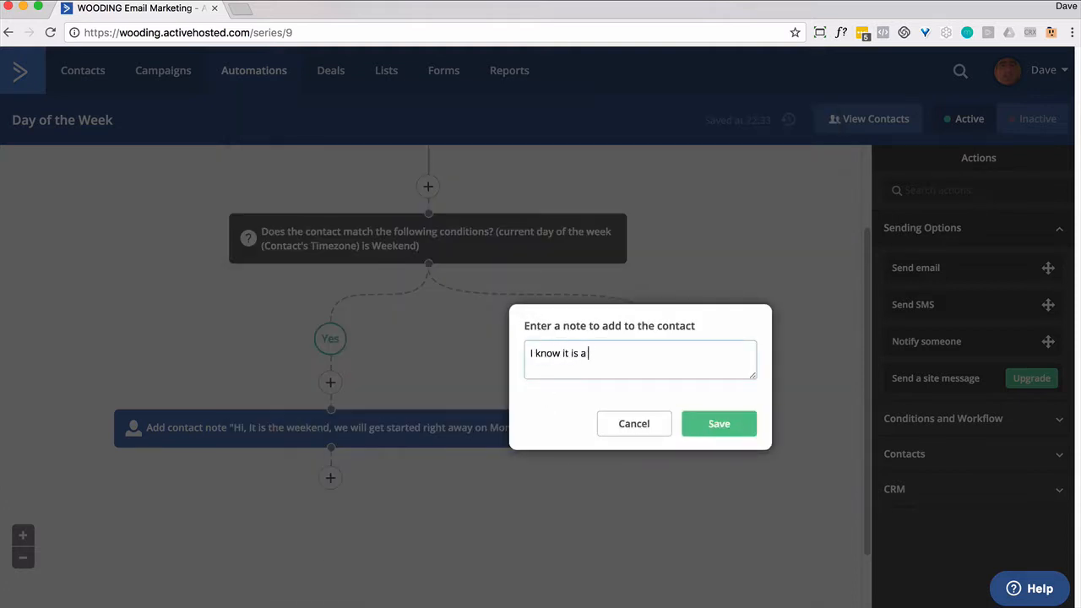
type("few days until next week ... in the maintim")
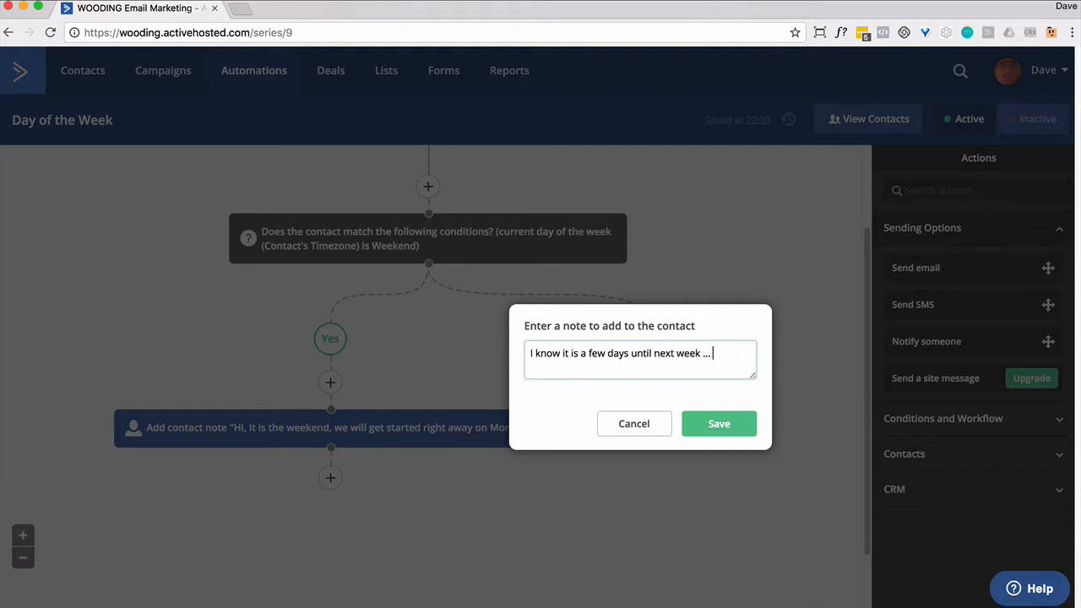
key("BackSpace")
key("BackSpace")
key("BackSpace")
key("BackSpace")
key("BackSpace")
key("BackSpace")
type("eantime, please ...")
left_click(701, 430)
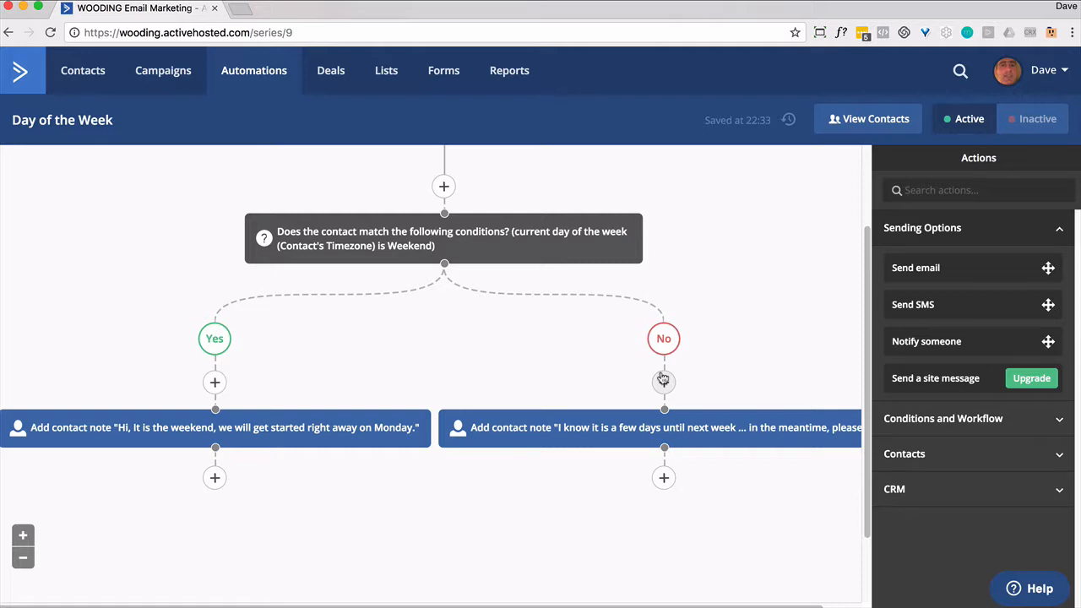
Add a Goal action below the weekend note in the Yes branch and name it "Monday 11AM"
scroll(309, 552, "down", 1)
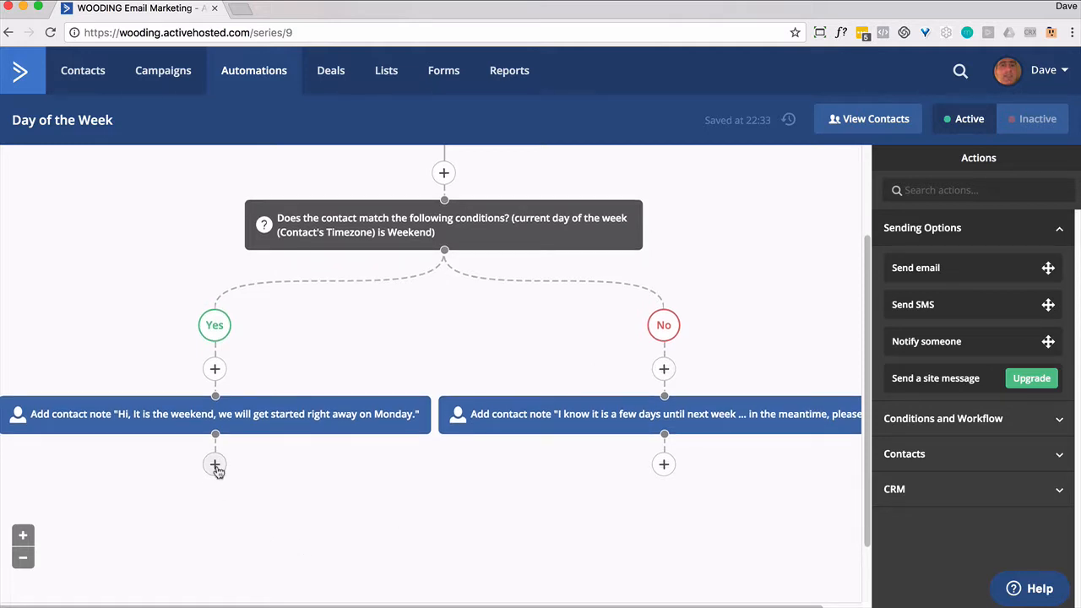
left_click(215, 465)
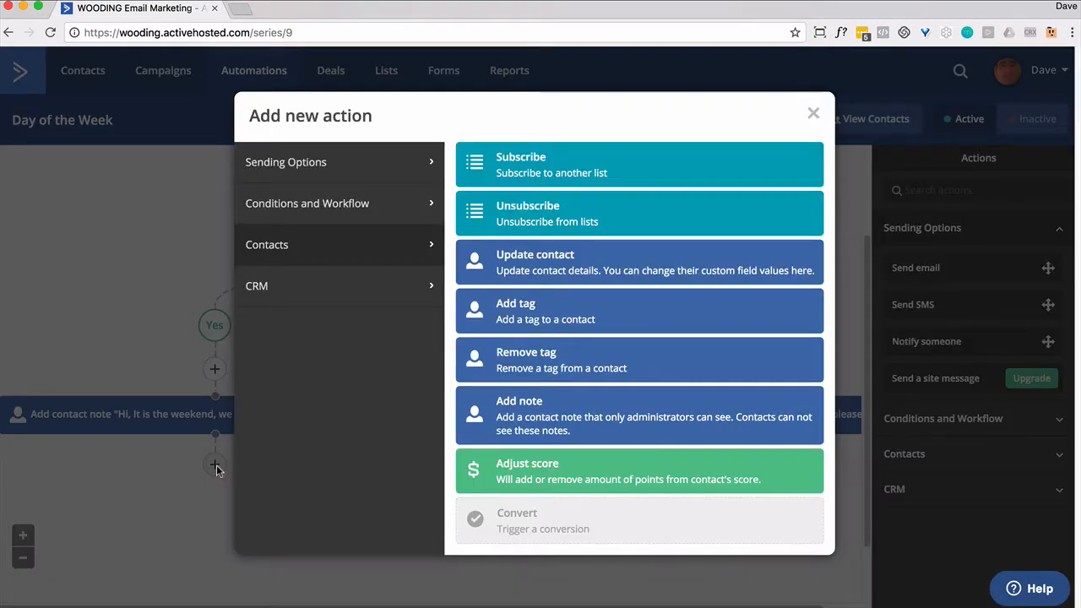
left_click(368, 212)
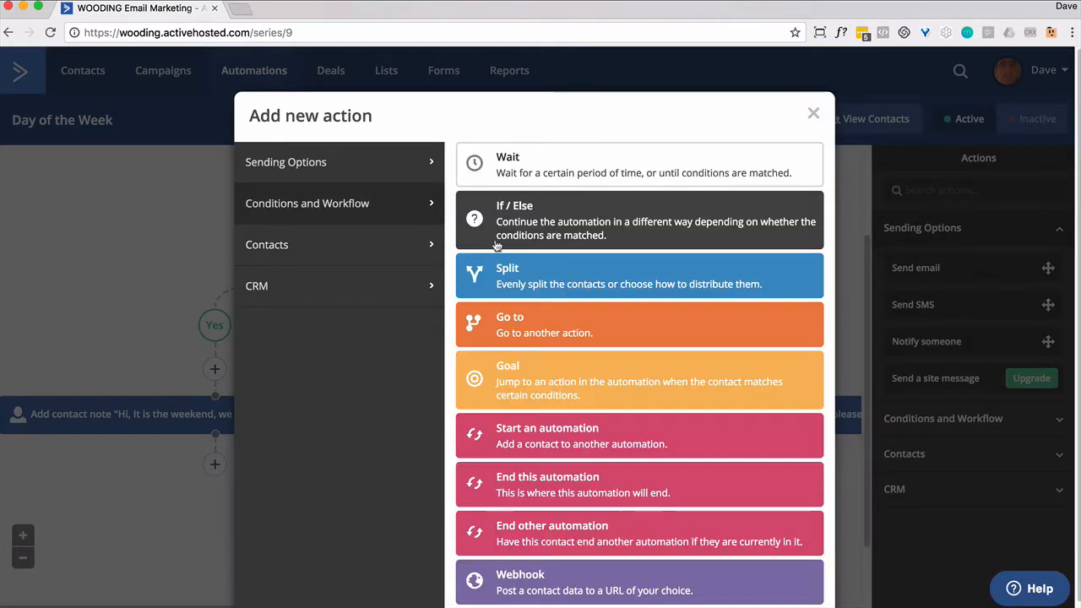
left_click(526, 392)
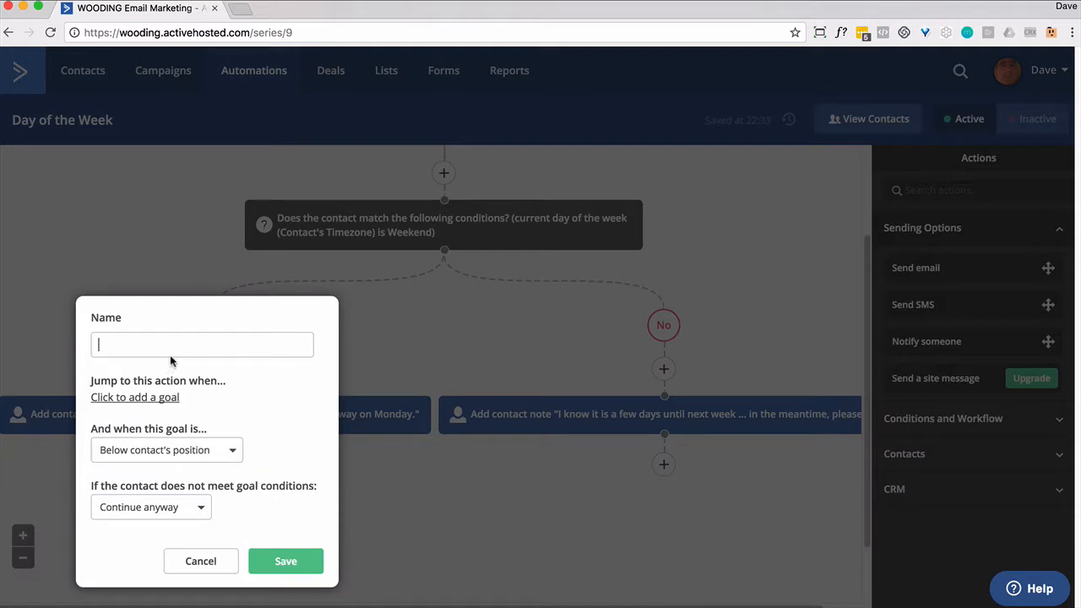
type("Monday 11AM")
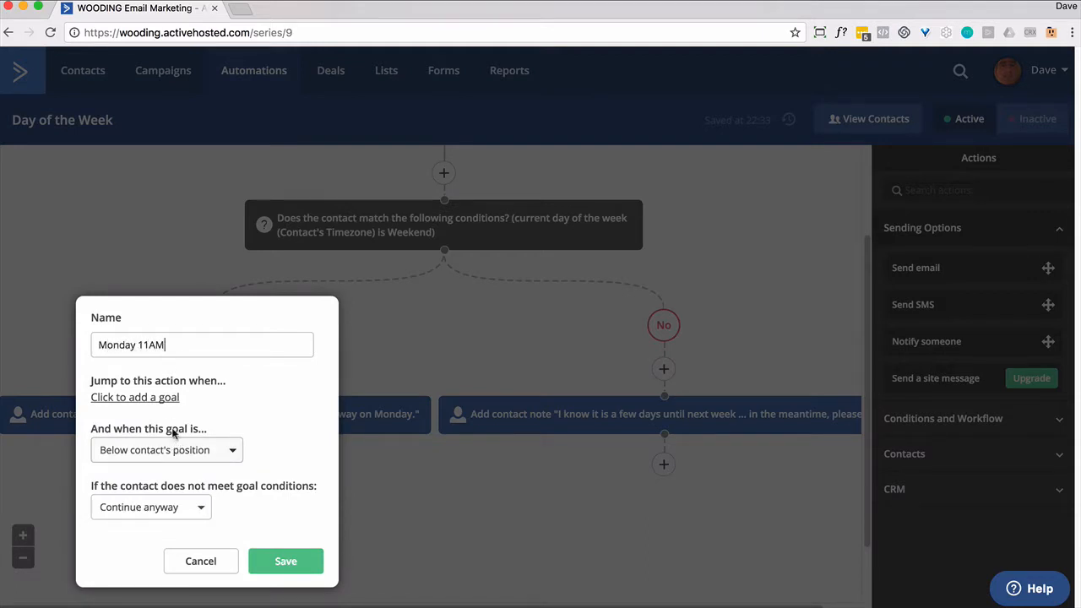
Set the goal's condition to Current day of the week (Contact's Timezone) Is Monday
left_click(164, 398)
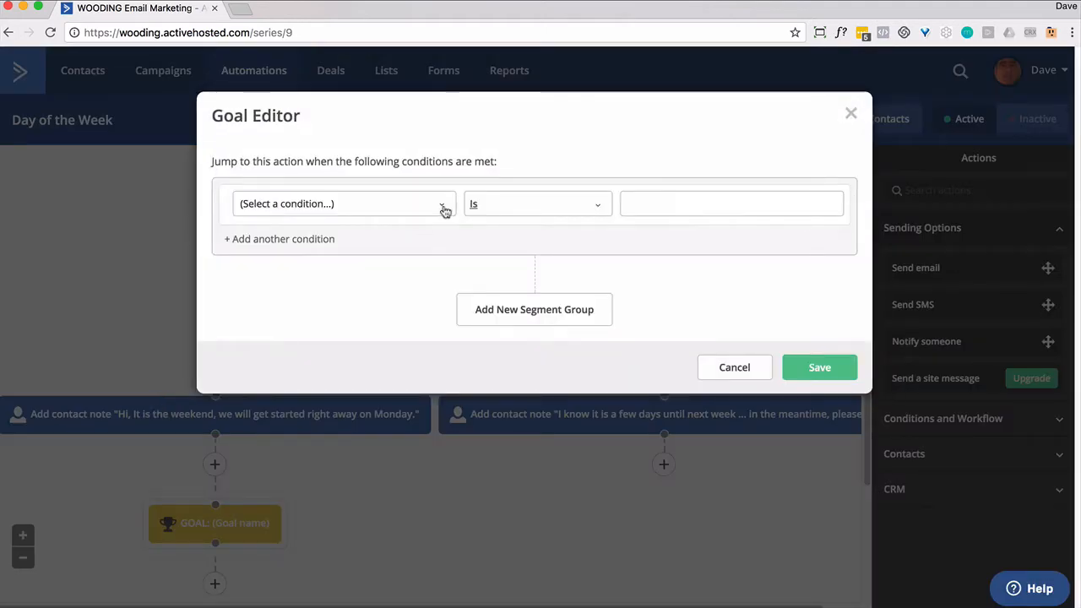
left_click(443, 210)
left_click(308, 349)
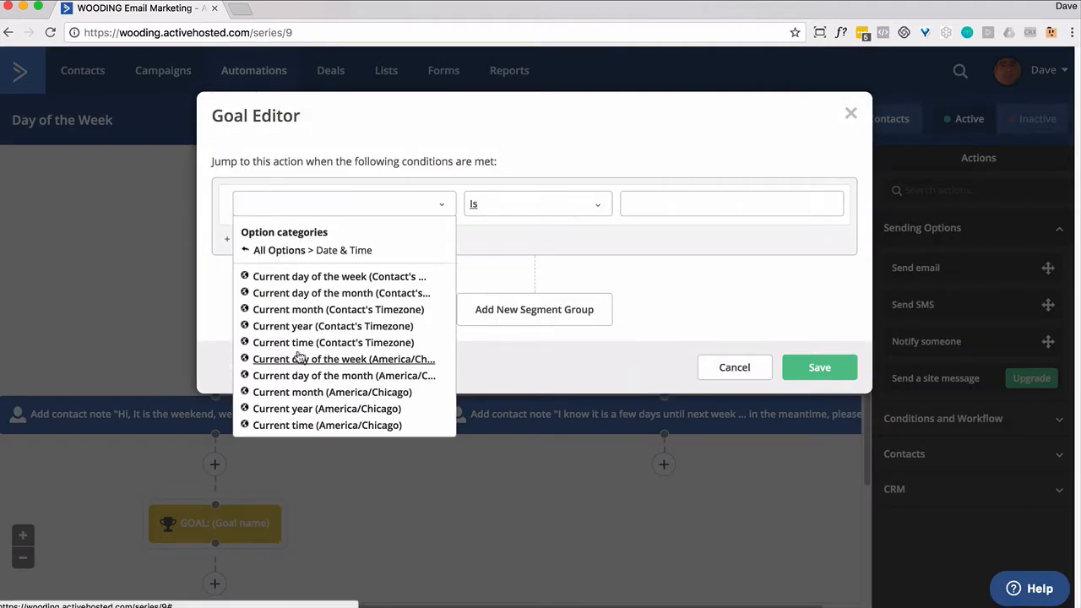
left_click(327, 277)
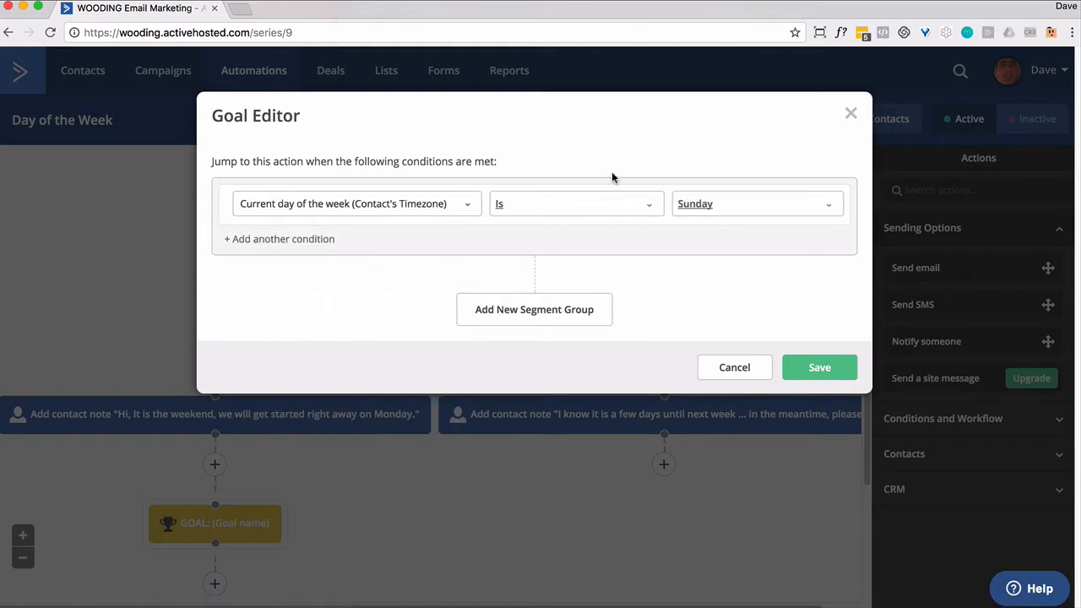
left_click(824, 208)
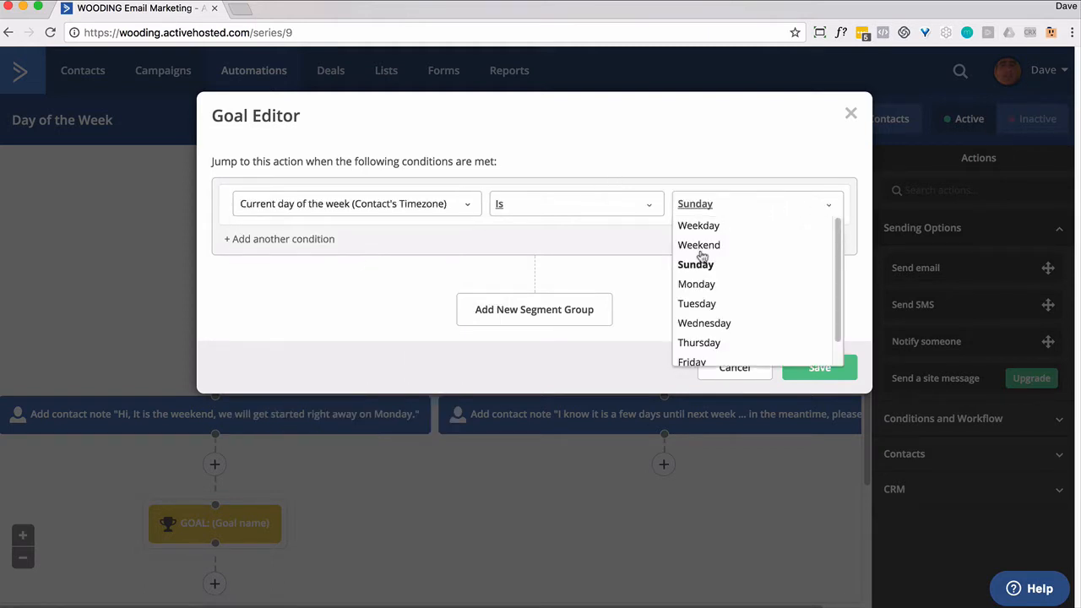
left_click(698, 286)
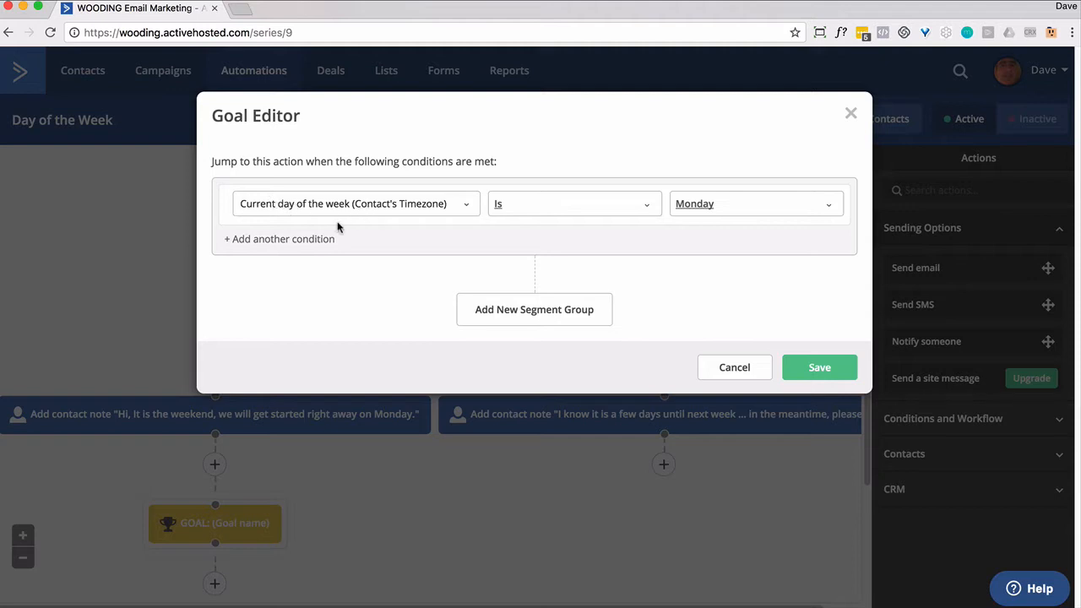
Add an And condition to the goal, Current time (Contact's Timezone) Is 11 (11AM), and save the goal's conditions
left_click(300, 241)
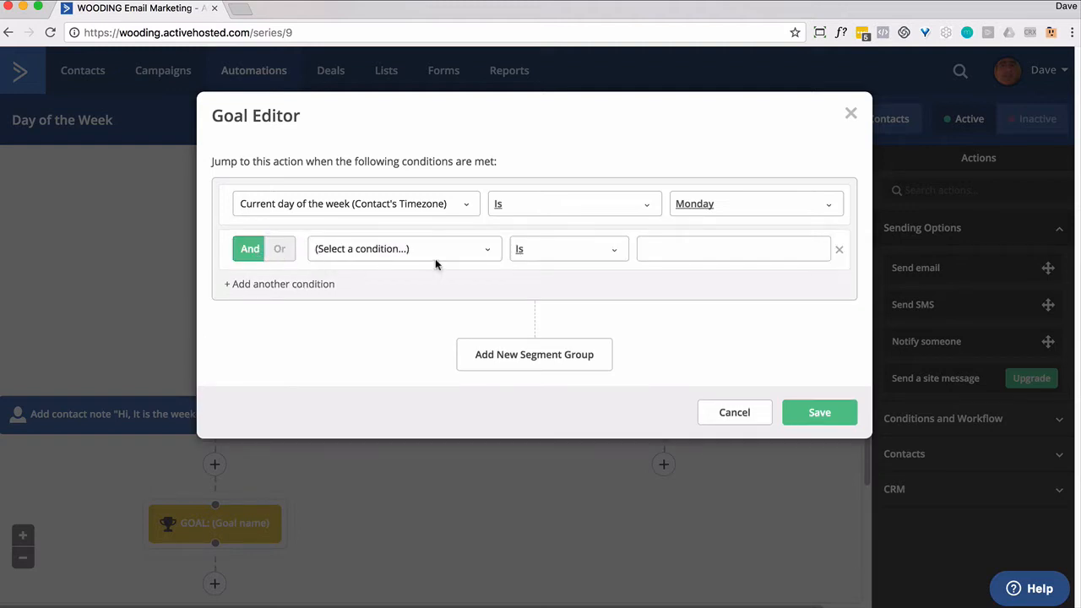
left_click(489, 254)
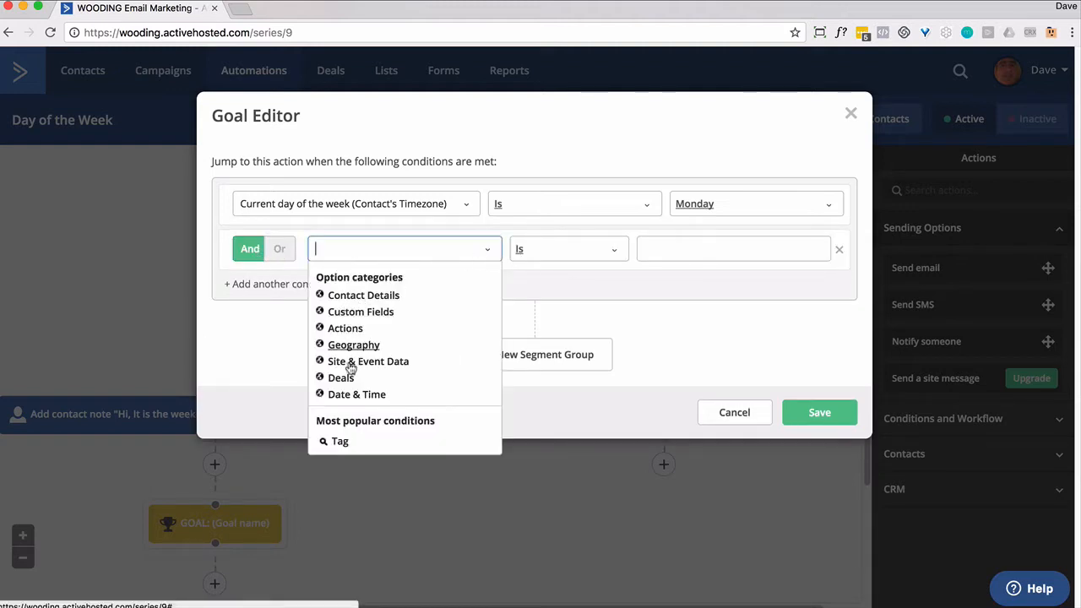
left_click(354, 395)
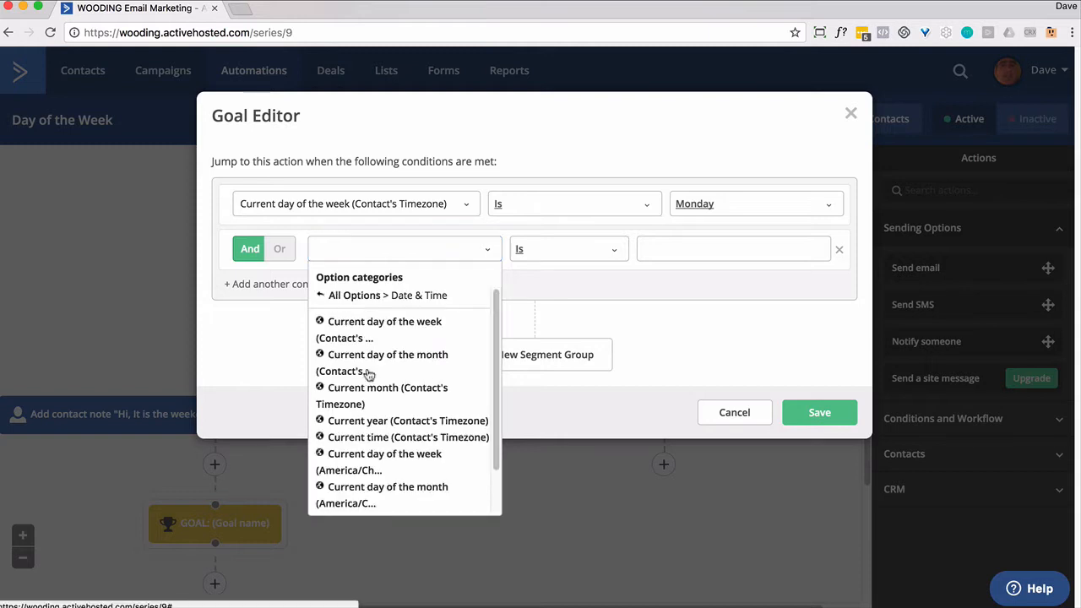
left_click(368, 434)
left_click(820, 255)
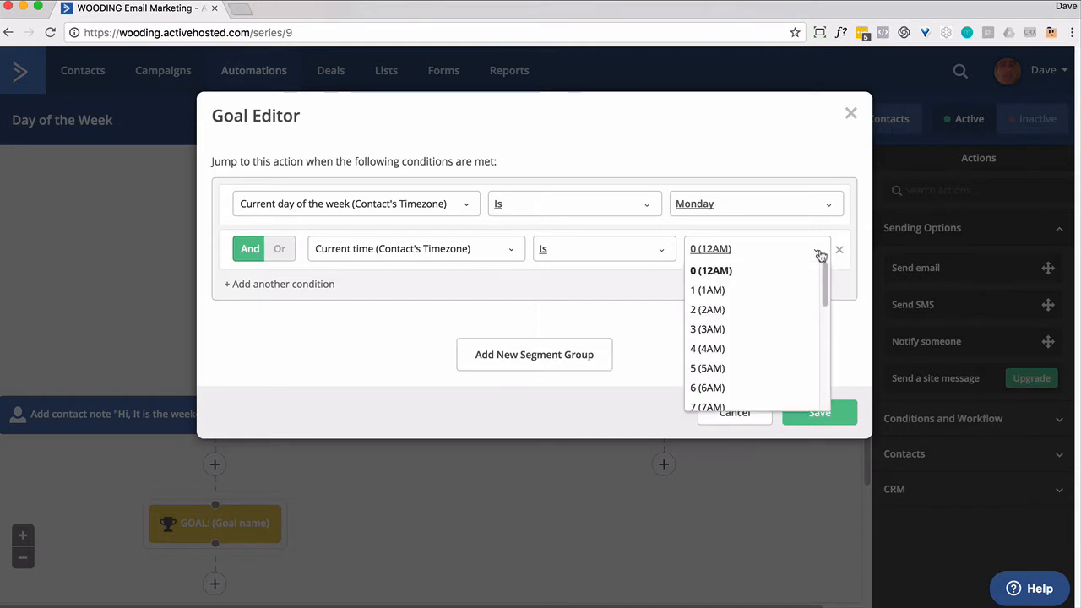
scroll(765, 340, "down", 3)
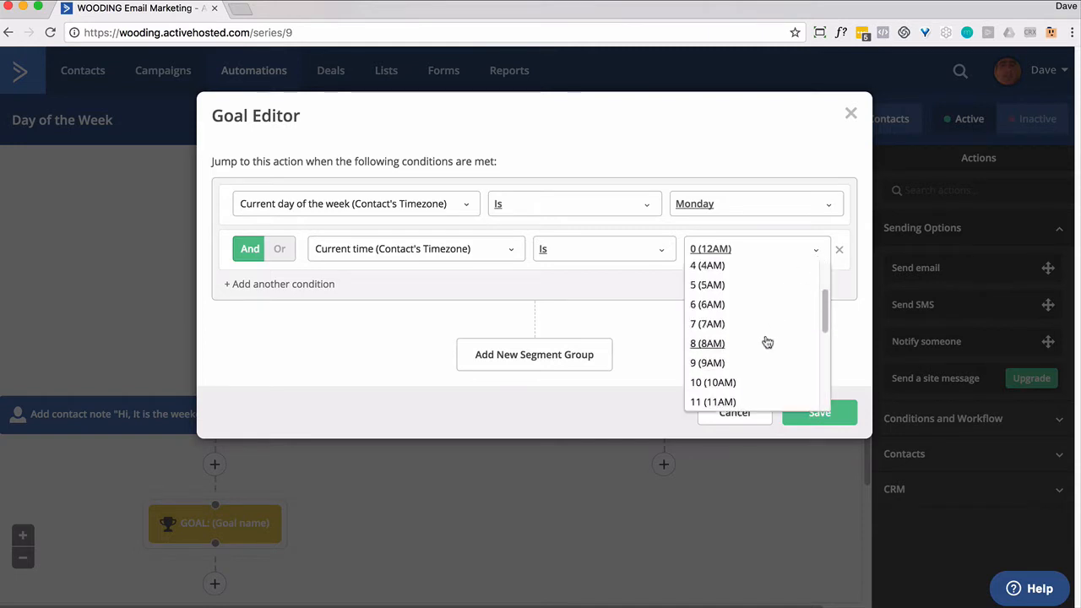
left_click(735, 404)
left_click(807, 413)
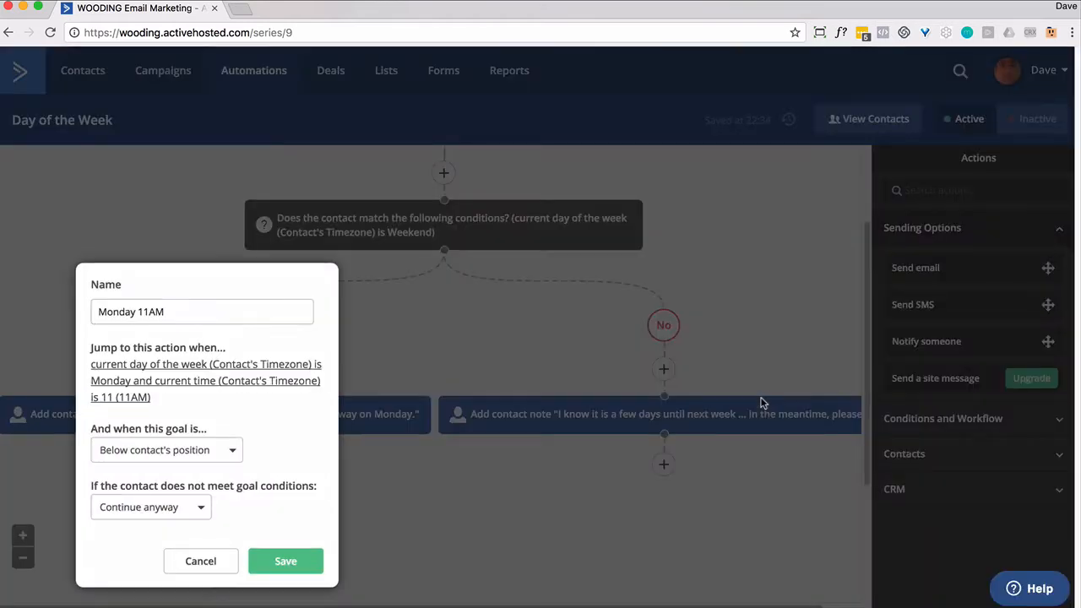
Make contacts who do not meet the goal conditions wait until conditions are met, and save the Monday 11AM goal
left_click(192, 508)
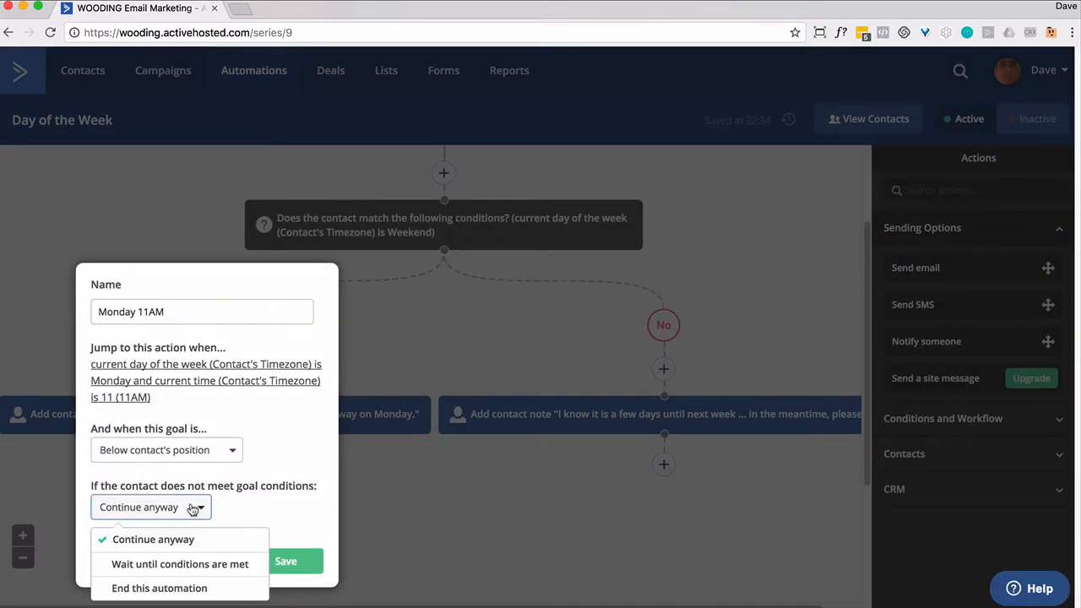
left_click(200, 564)
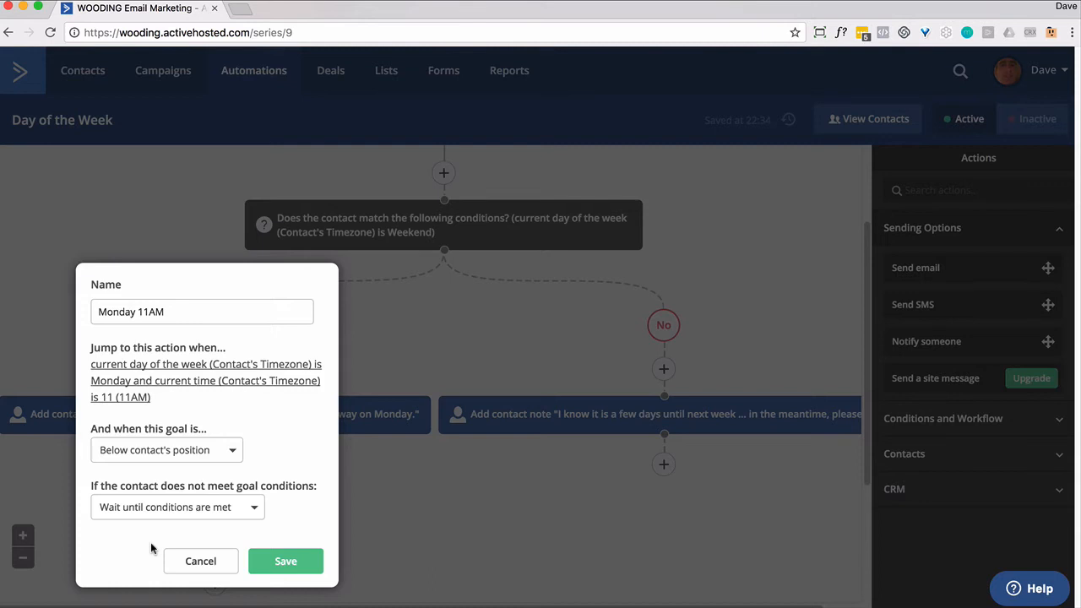
left_click(258, 571)
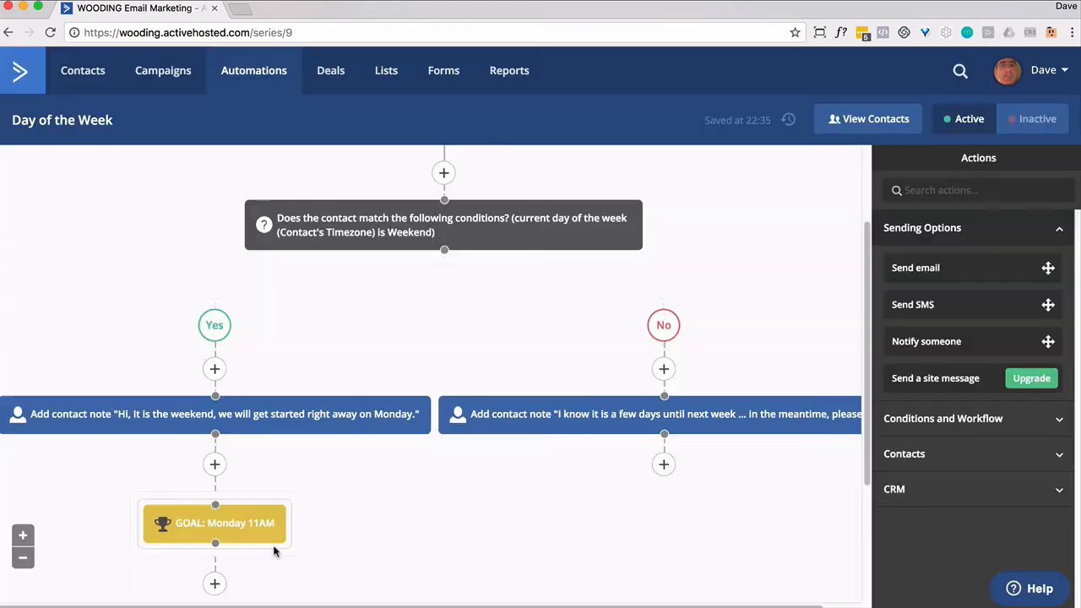
scroll(272, 549, "down", 3)
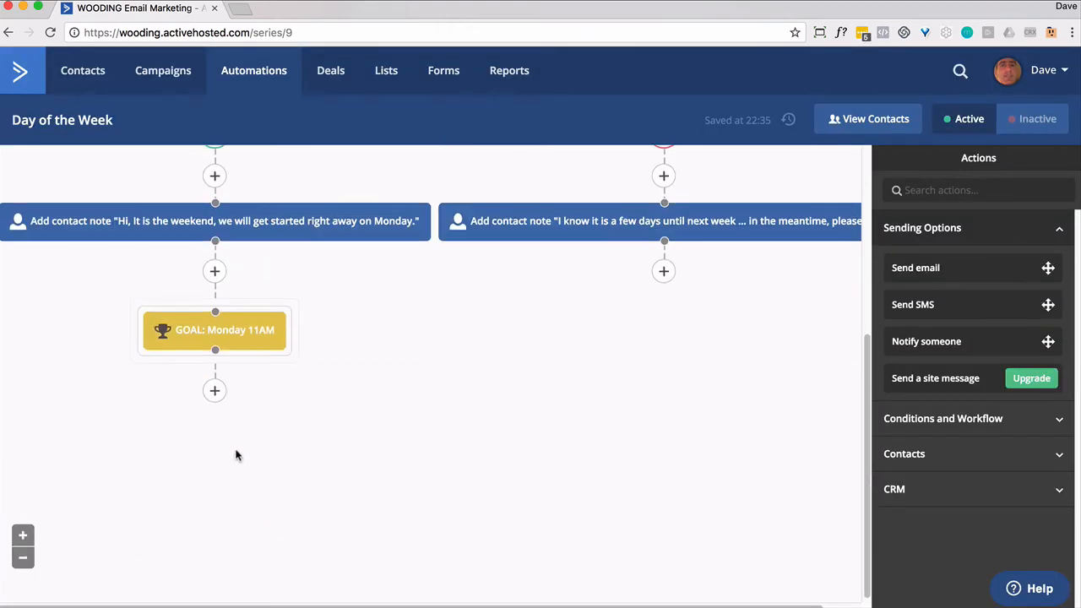